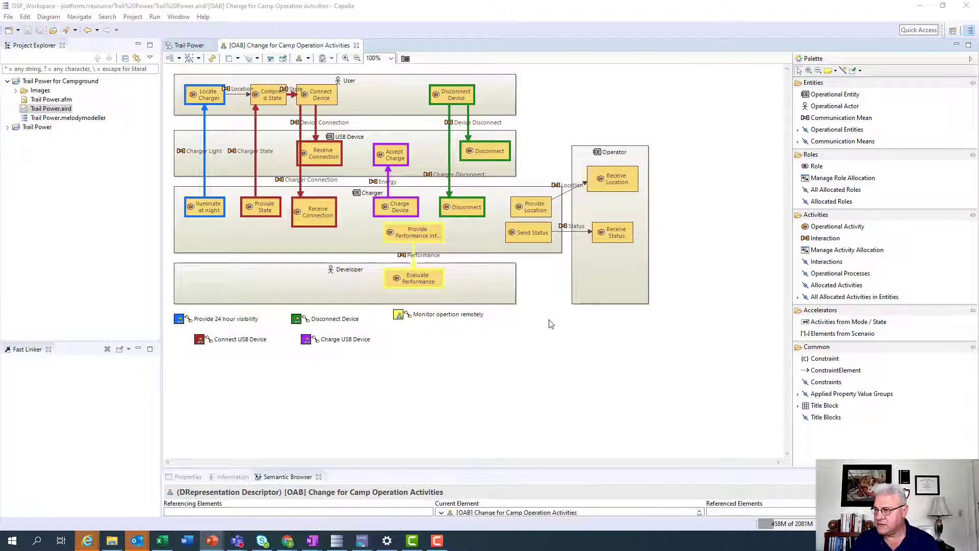
# - Select the Location exchange between the activities, briefly checking the Status exchange
pyautogui.click(567, 194)
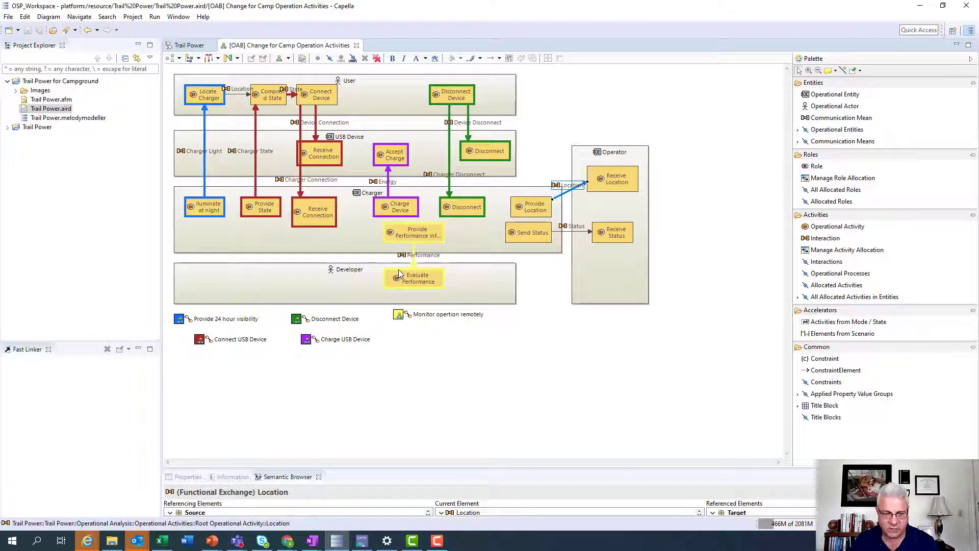
pyautogui.click(569, 233)
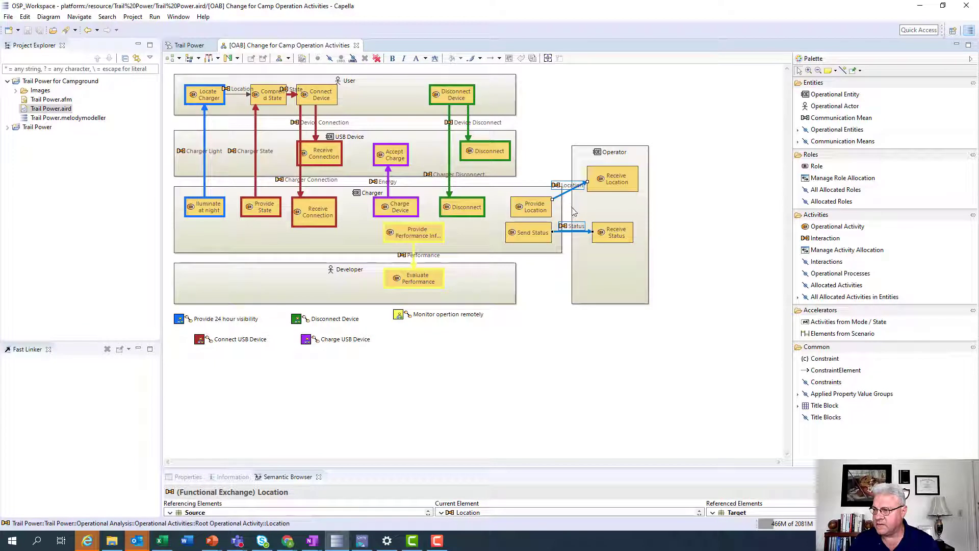
pyautogui.click(571, 211)
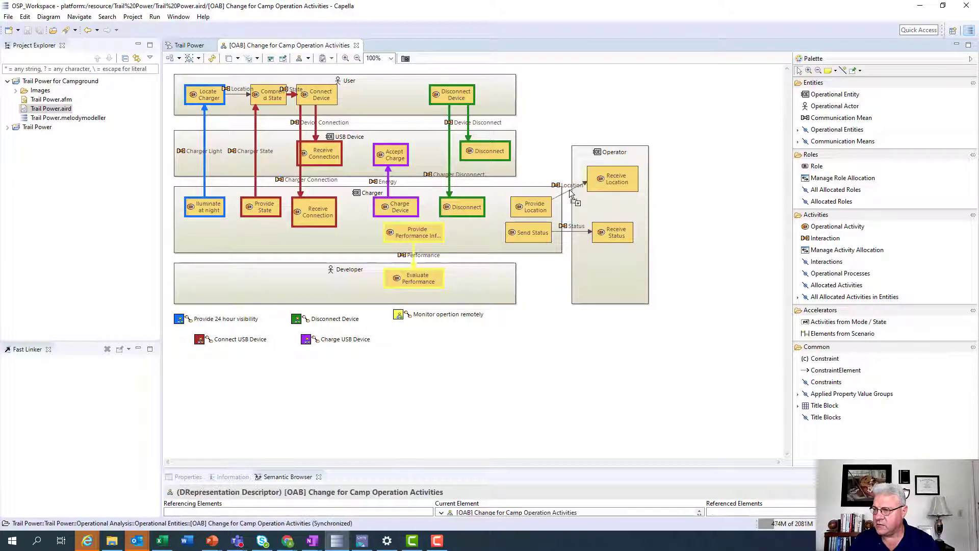
pyautogui.click(571, 189)
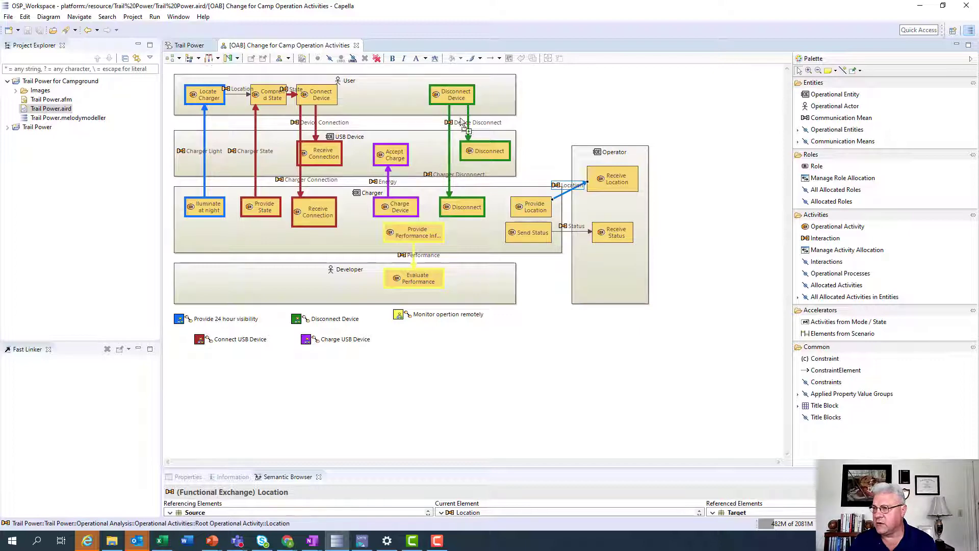
# - Open the Change for Camp Operational Capabilities diagram and dock it beside the activities diagram
pyautogui.click(196, 48)
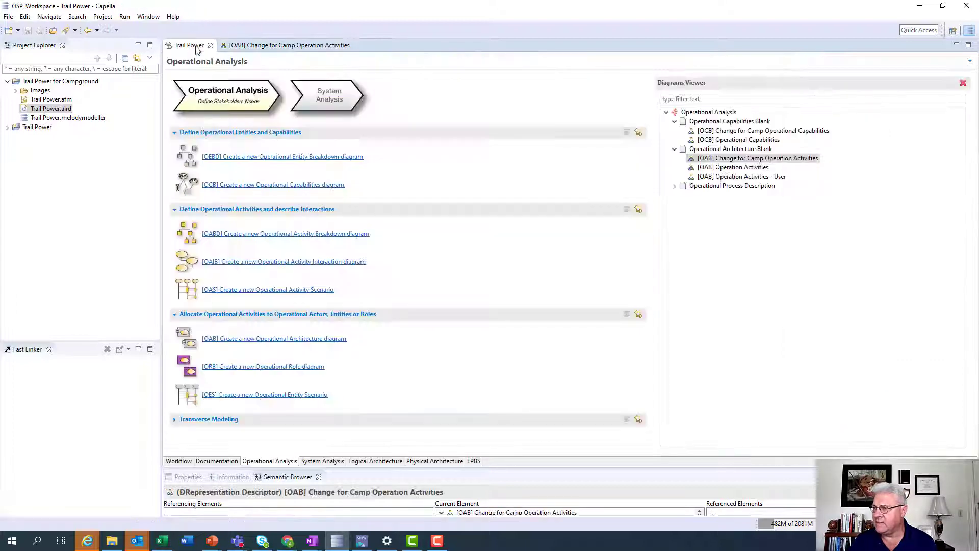
pyautogui.doubleClick(724, 131)
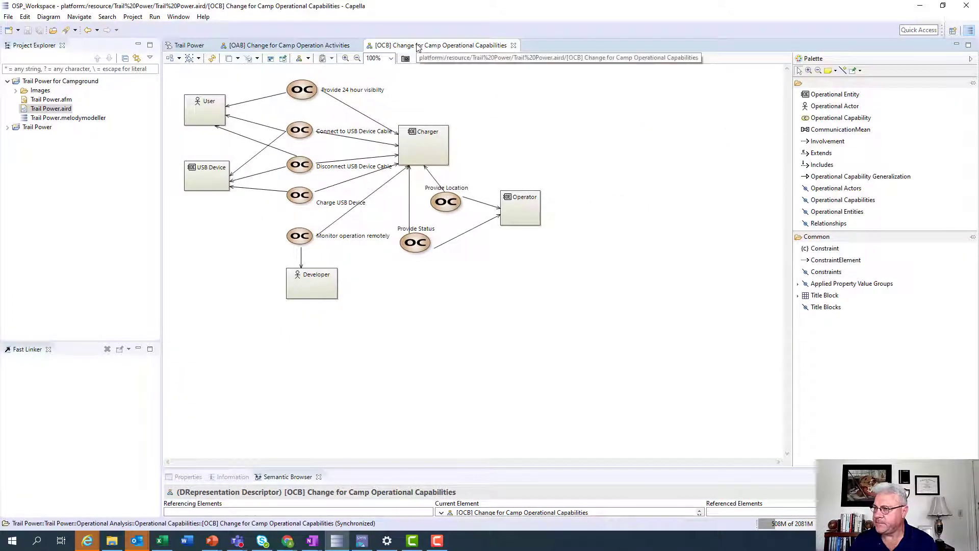
pyautogui.moveTo(418, 48); pyautogui.dragTo(728, 57)
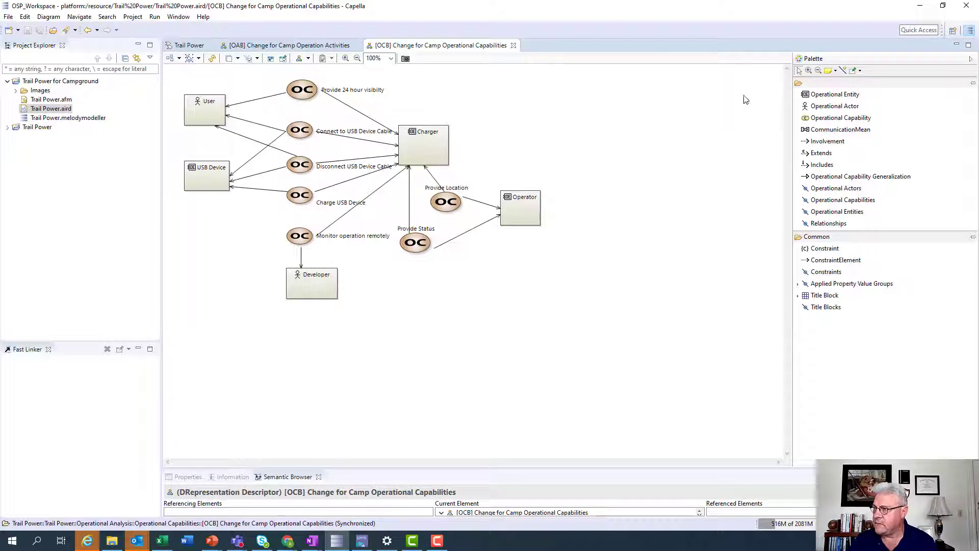
pyautogui.moveTo(553, 71); pyautogui.dragTo(773, 120)
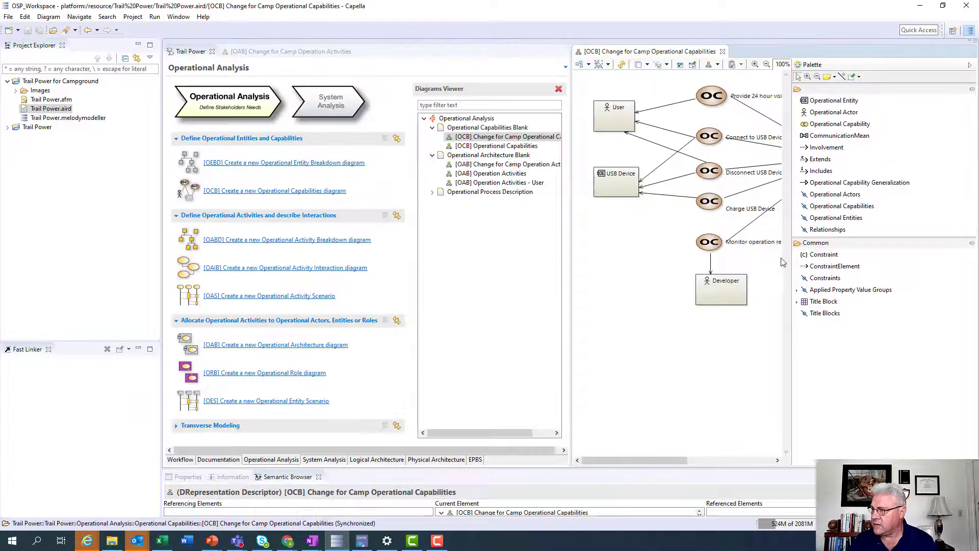
pyautogui.moveTo(792, 277); pyautogui.dragTo(926, 277)
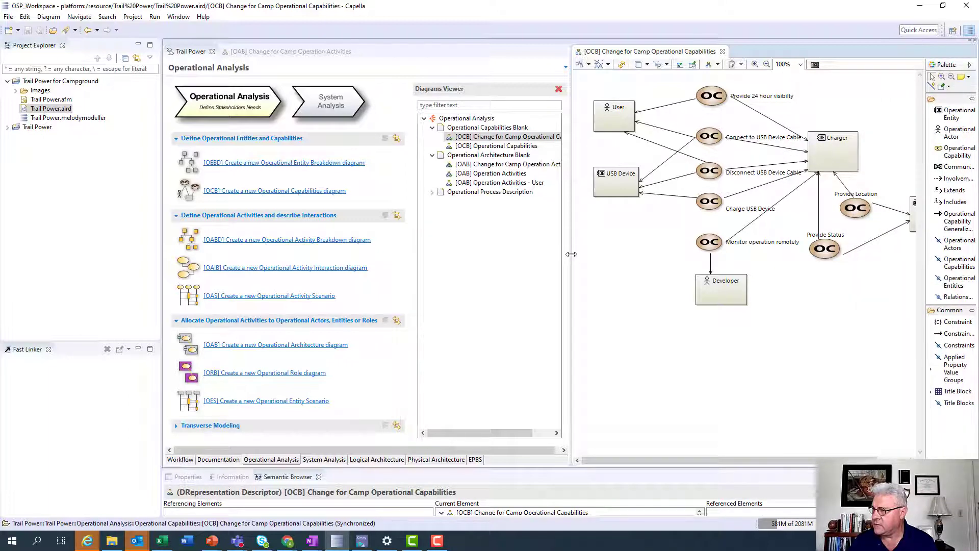
pyautogui.moveTo(570, 253); pyautogui.dragTo(606, 253)
# - Create an operational process from the Location exchange in the camp operation activities diagram
pyautogui.click(275, 51)
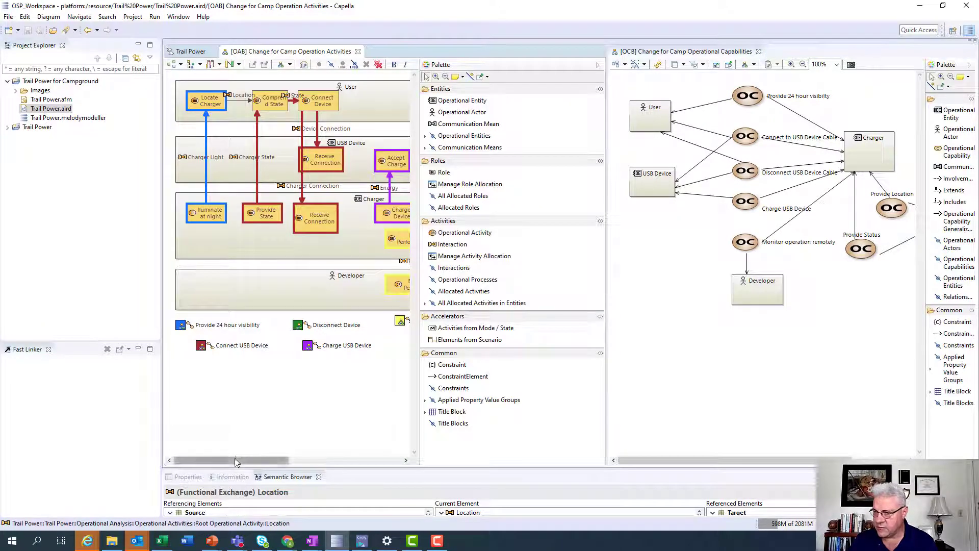
pyautogui.moveTo(238, 460); pyautogui.dragTo(366, 475)
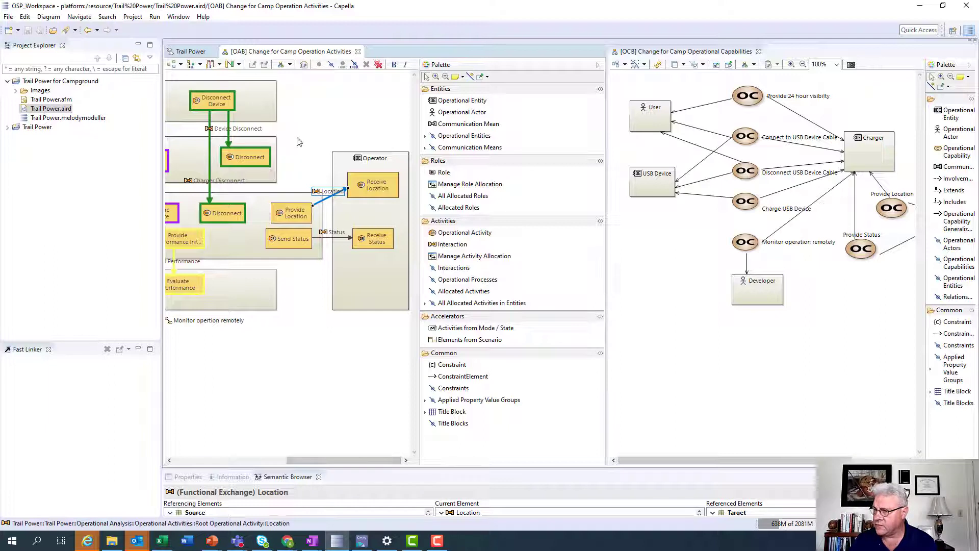
pyautogui.click(312, 149)
pyautogui.click(329, 198)
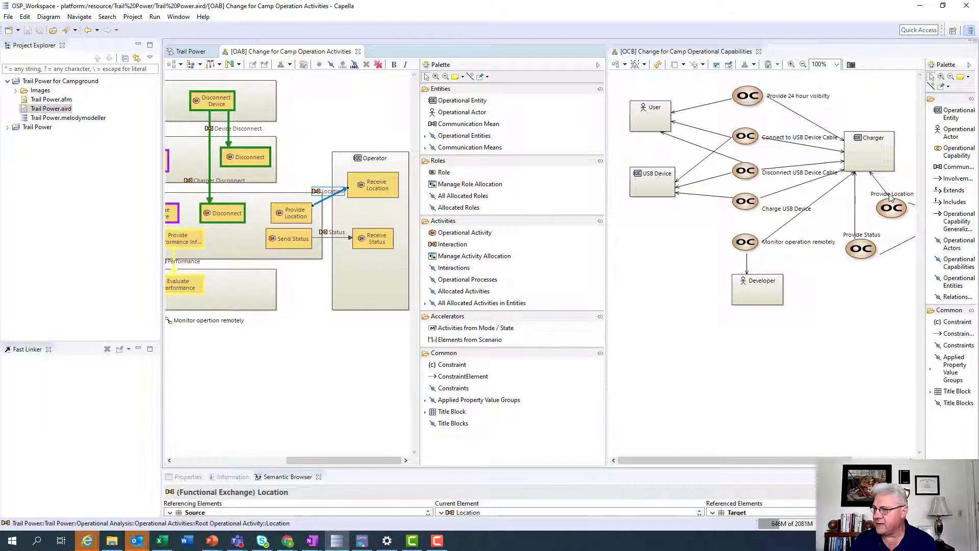
pyautogui.rightClick(329, 202)
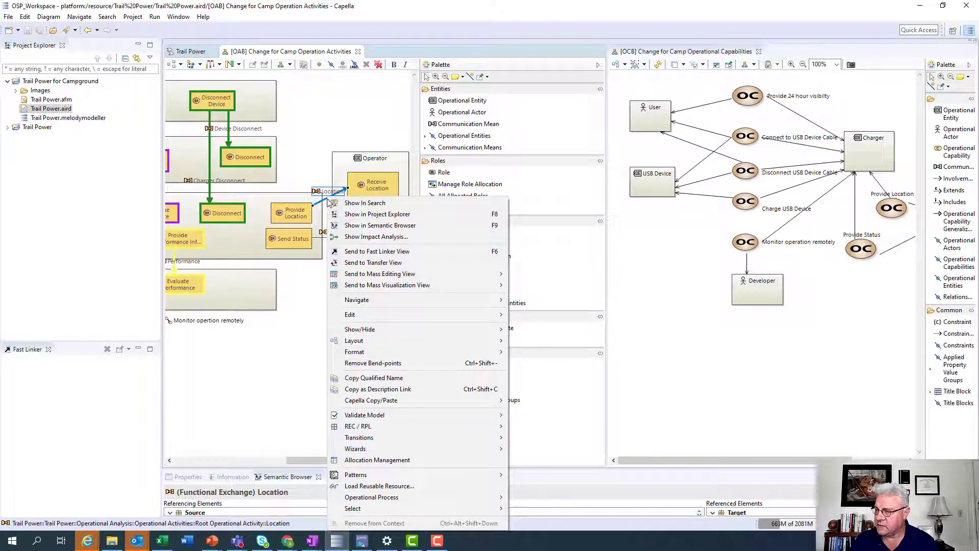
pyautogui.moveTo(379, 498)
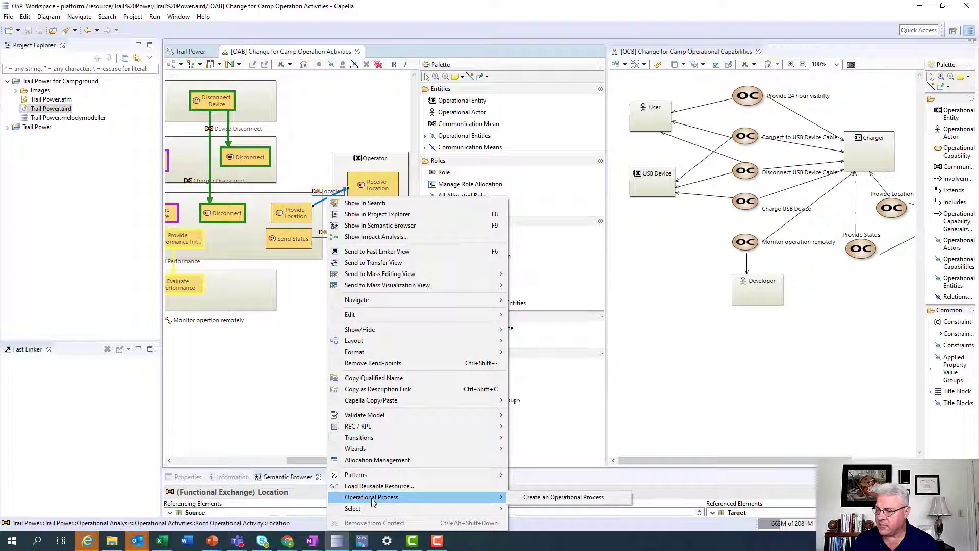
pyautogui.click(534, 498)
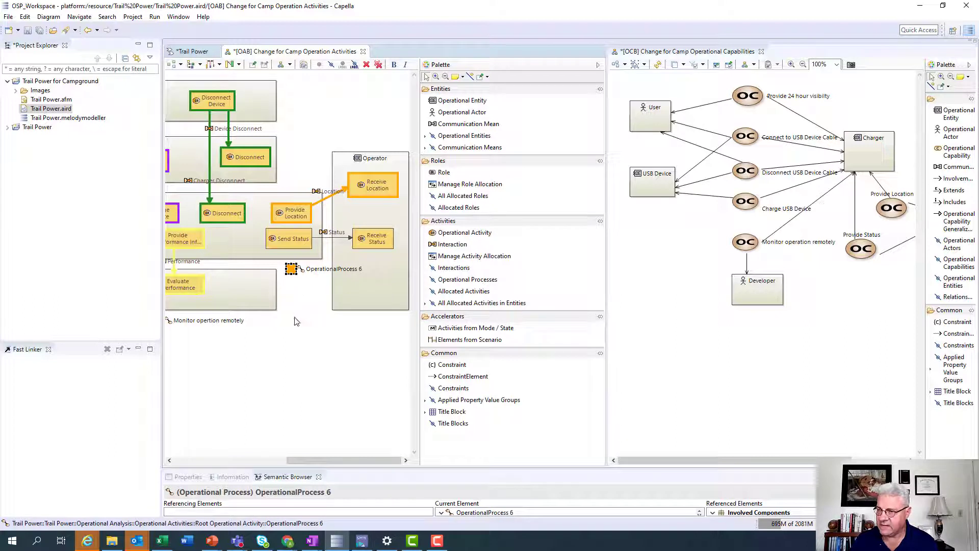
# - Move the new process below Monitor opertion remotely and name it Provide Location
pyautogui.click(289, 296)
pyautogui.moveTo(291, 270); pyautogui.dragTo(219, 341)
pyautogui.click(255, 340)
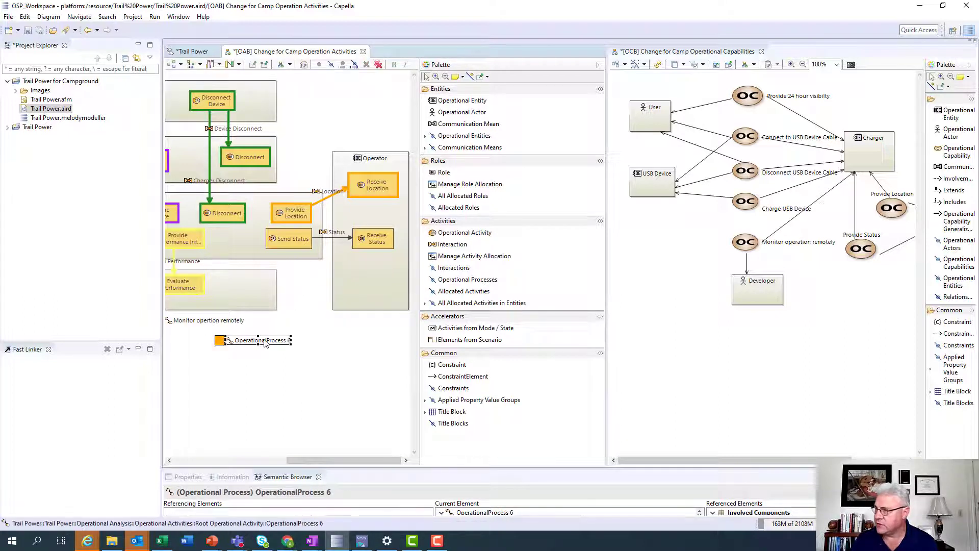
pyautogui.write('F')
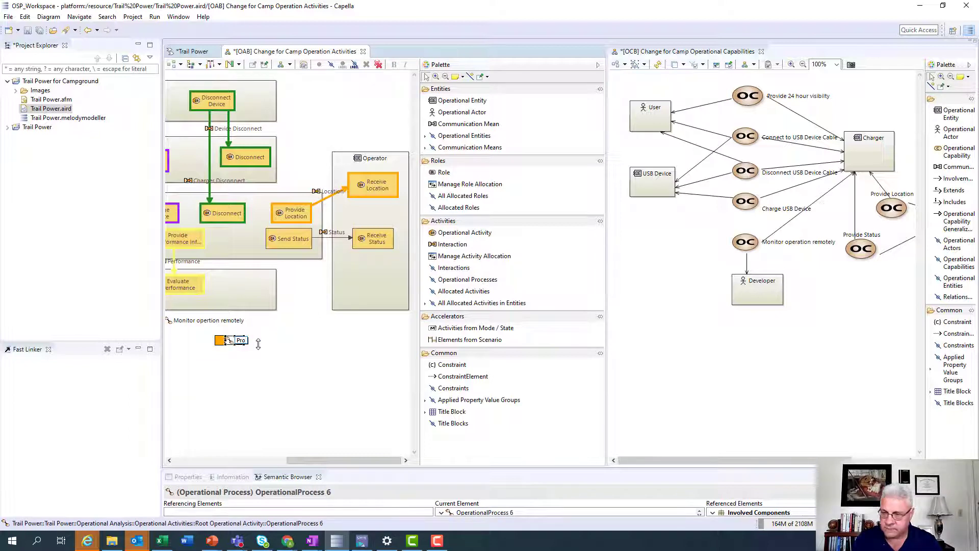
pyautogui.write('rovide')
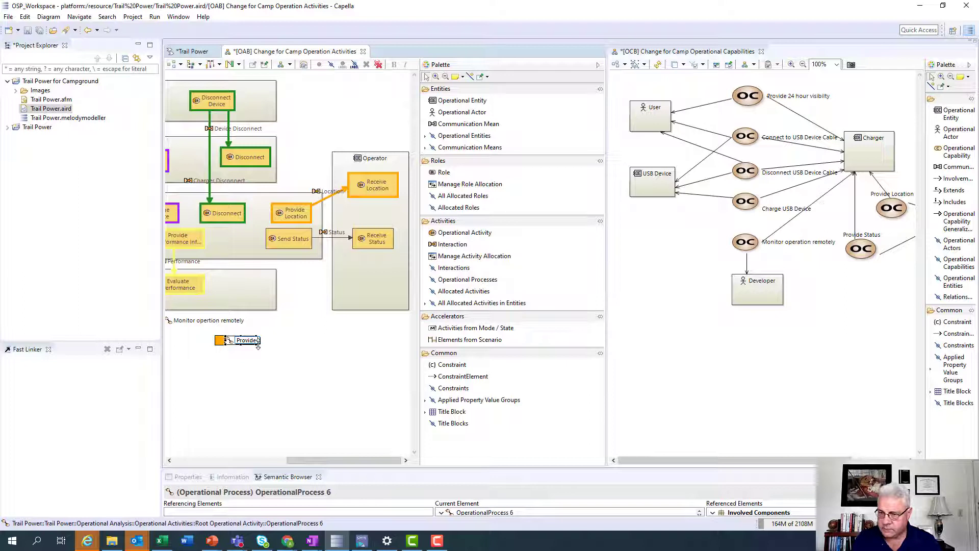
pyautogui.write(' Loca')
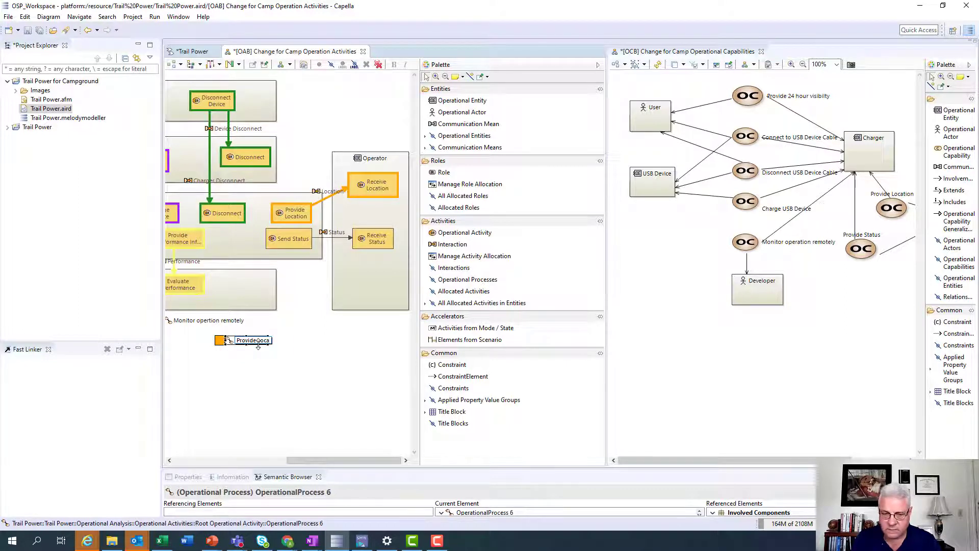
pyautogui.write('tion')
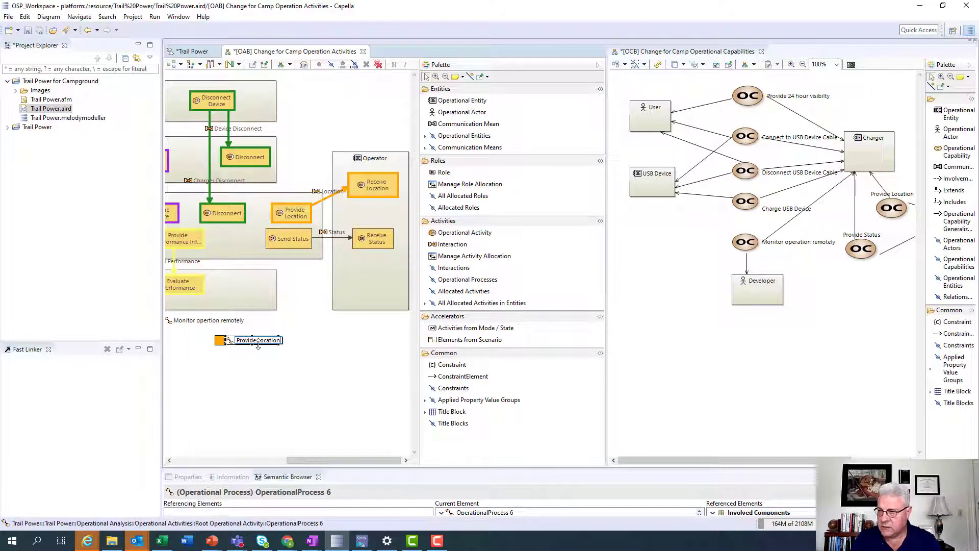
pyautogui.click(269, 386)
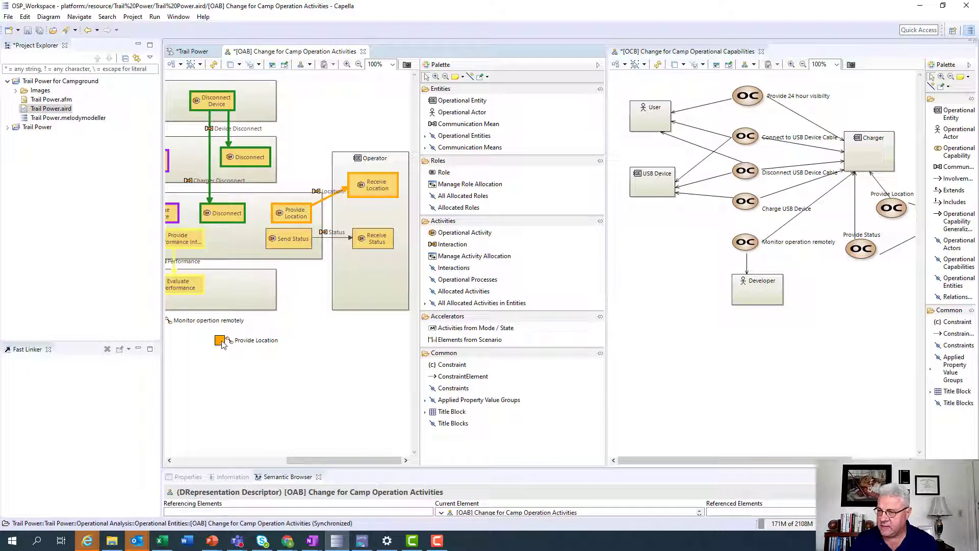
# - Show Provide Location in the Project Explorer and enlarge the Semantic Browser to view its references
pyautogui.click(229, 343)
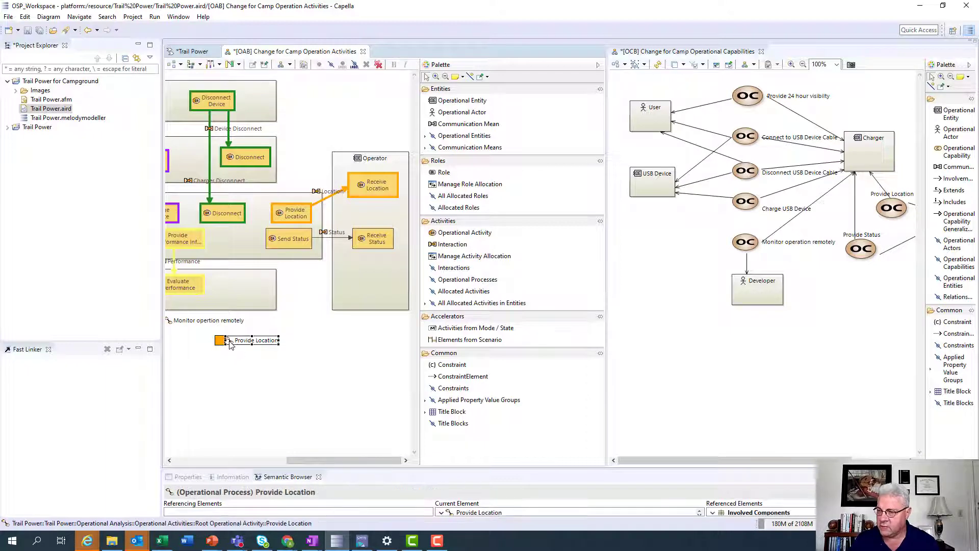
pyautogui.rightClick(229, 343)
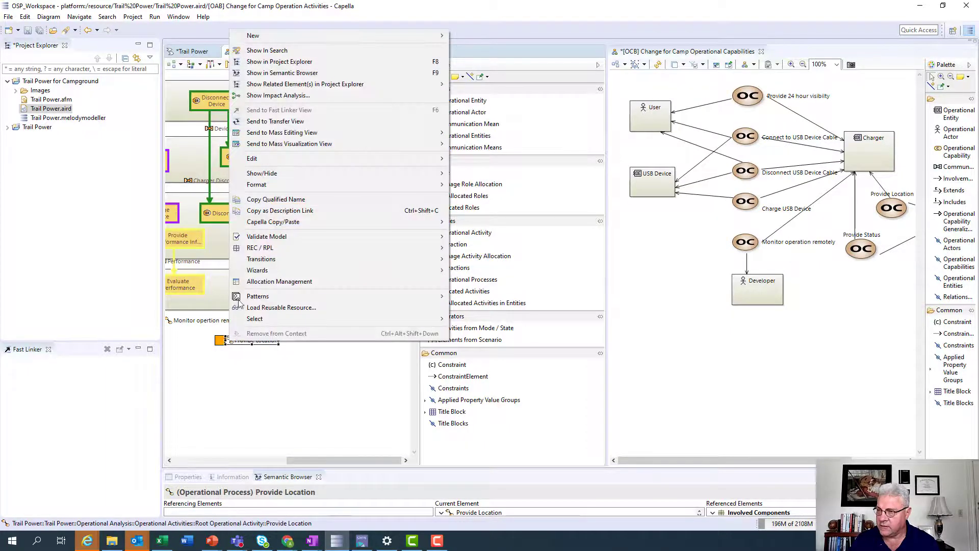
pyautogui.click(258, 61)
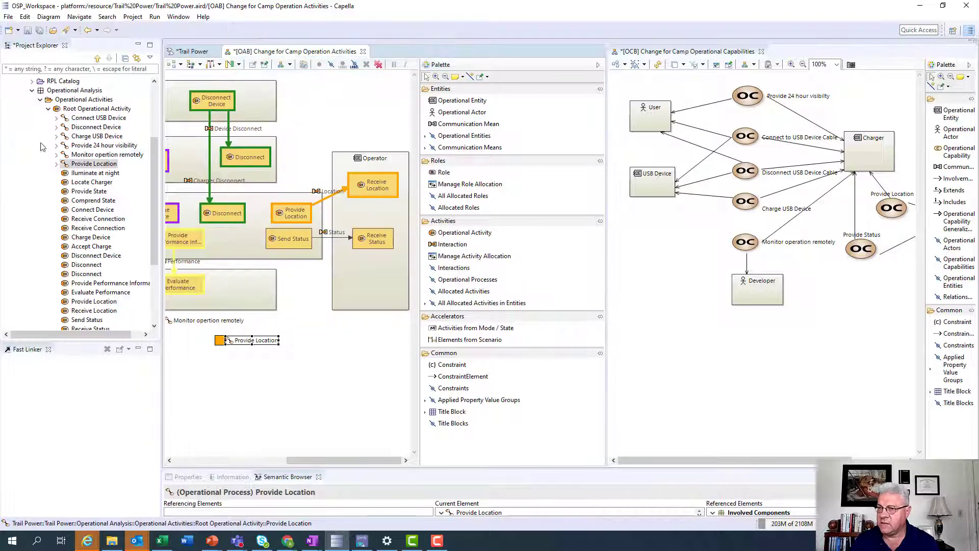
pyautogui.click(57, 164)
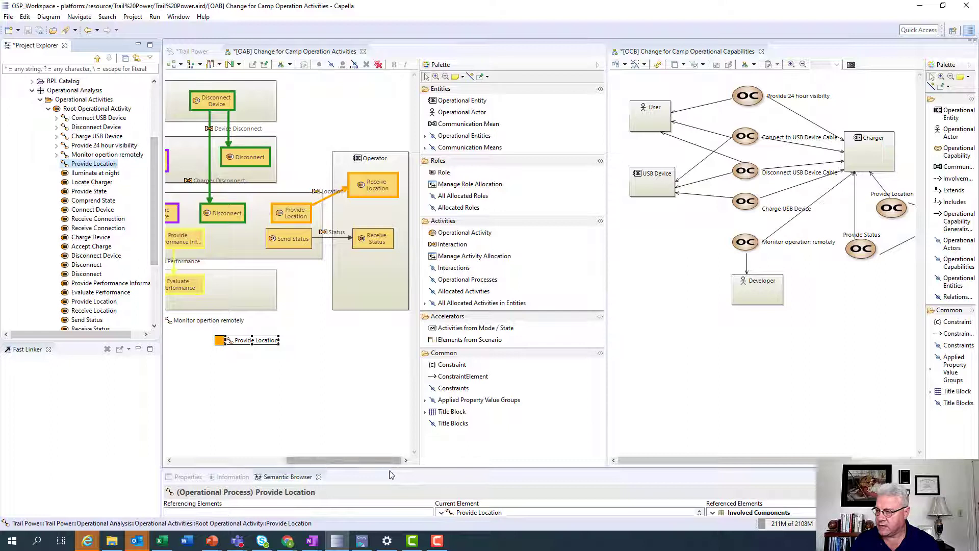
pyautogui.moveTo(390, 468); pyautogui.dragTo(391, 340)
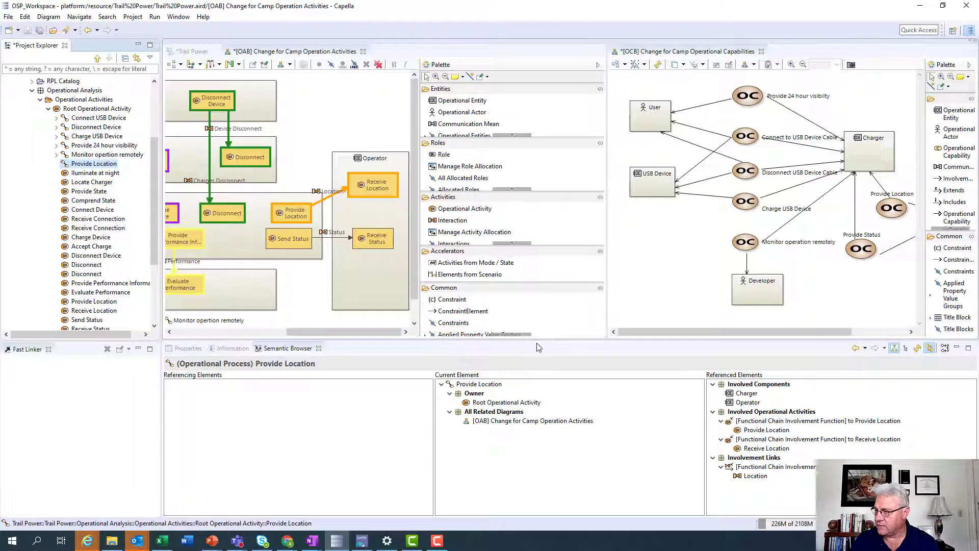
pyautogui.moveTo(540, 349); pyautogui.dragTo(543, 382)
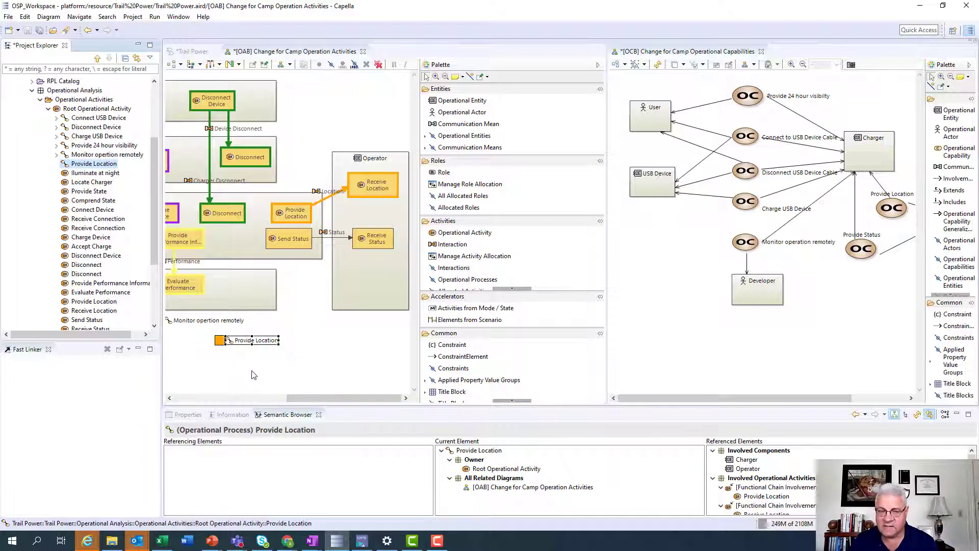
# - Align the Provide Location process square directly beneath the Monitor opertion remotely entry
pyautogui.click(316, 358)
pyautogui.click(219, 340)
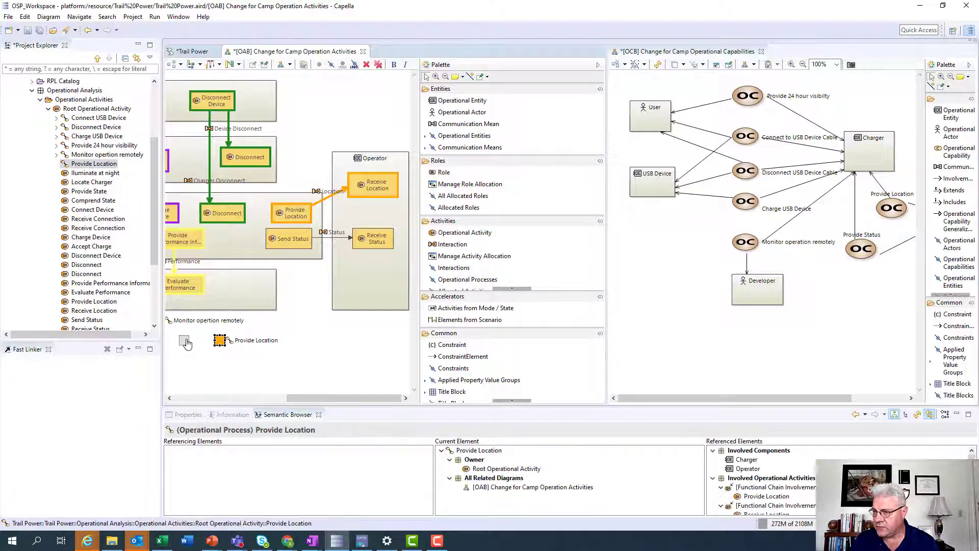
pyautogui.moveTo(186, 344); pyautogui.dragTo(188, 343)
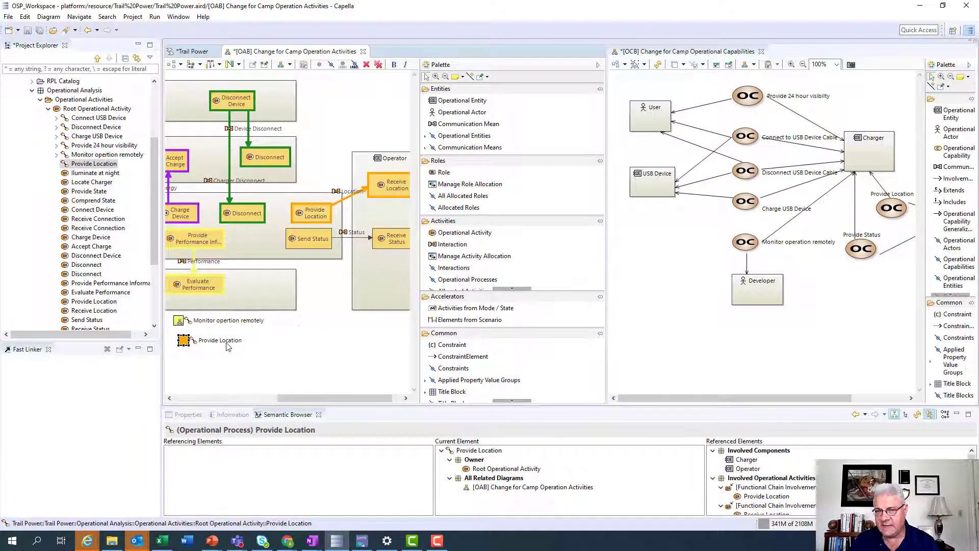
pyautogui.rightClick(194, 342)
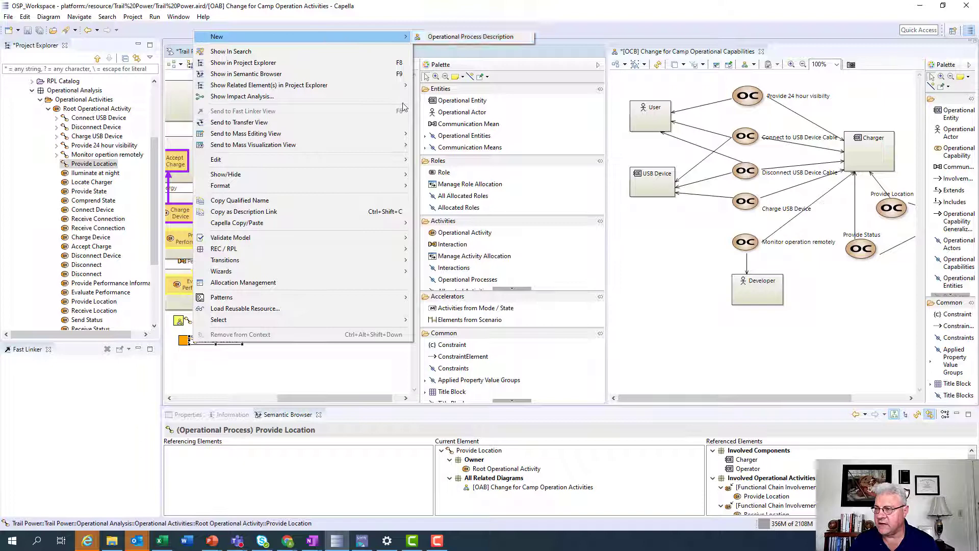
pyautogui.click(277, 360)
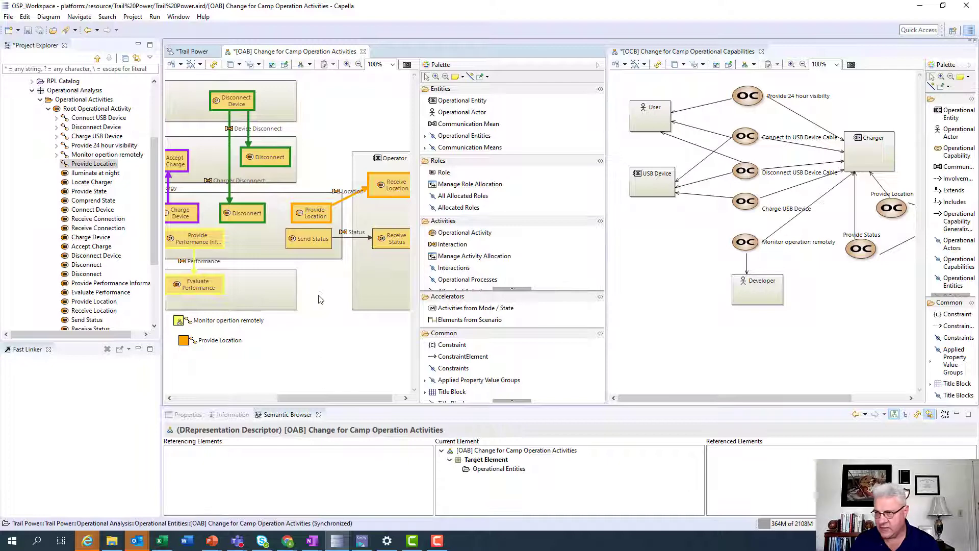
# - Create an operational process from the Status exchange
pyautogui.click(348, 238)
pyautogui.rightClick(348, 238)
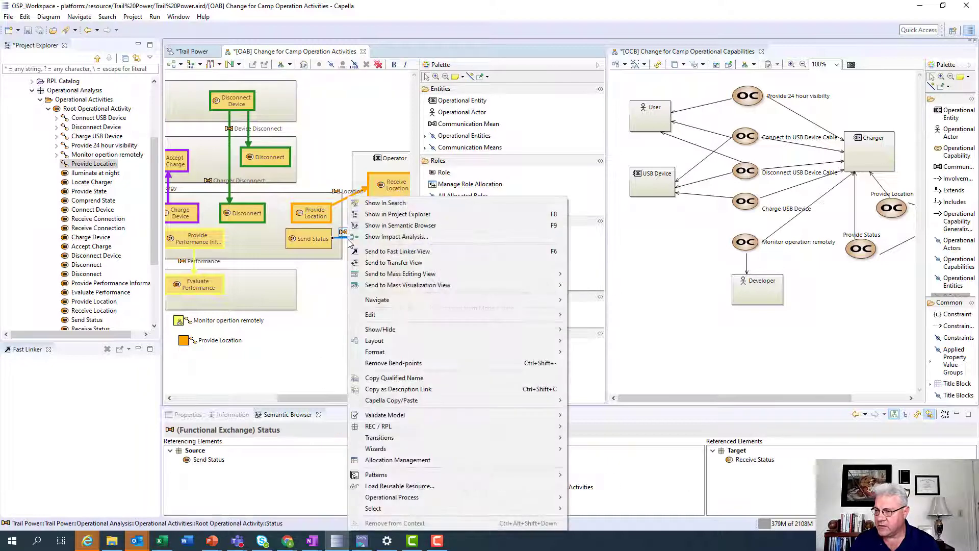
pyautogui.moveTo(544, 502)
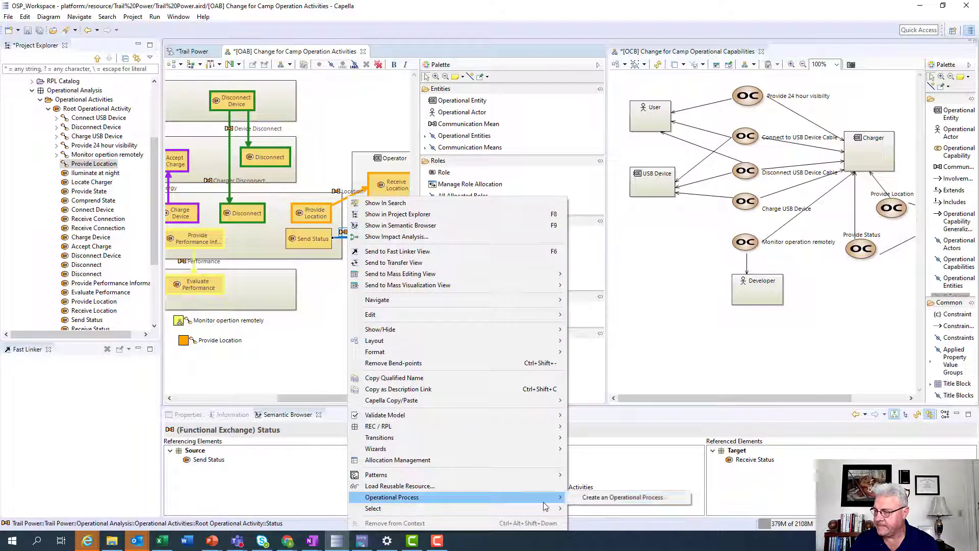
pyautogui.click(599, 499)
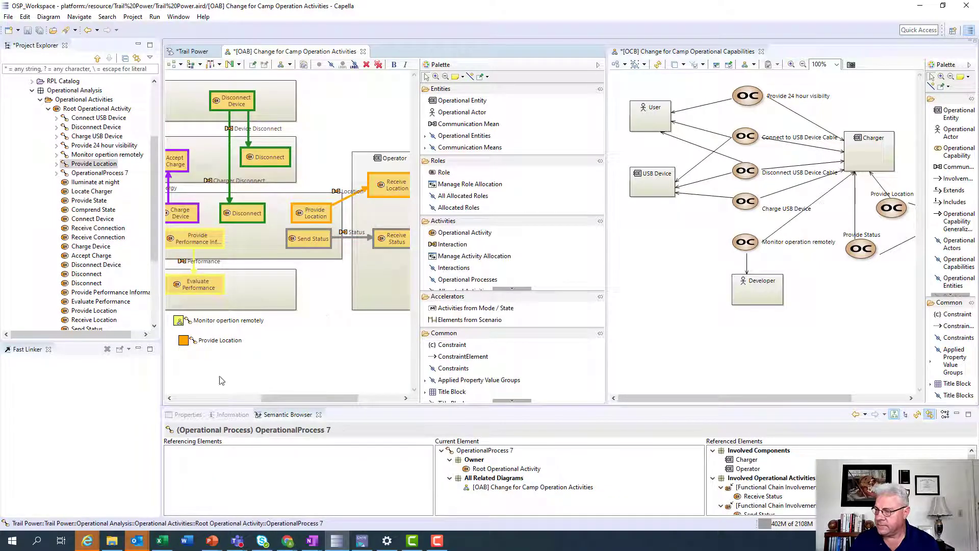
# - Move OperationalProcess 7 below the activity diagram, beside Provide Location
pyautogui.click(303, 344)
pyautogui.moveTo(281, 401); pyautogui.dragTo(325, 400)
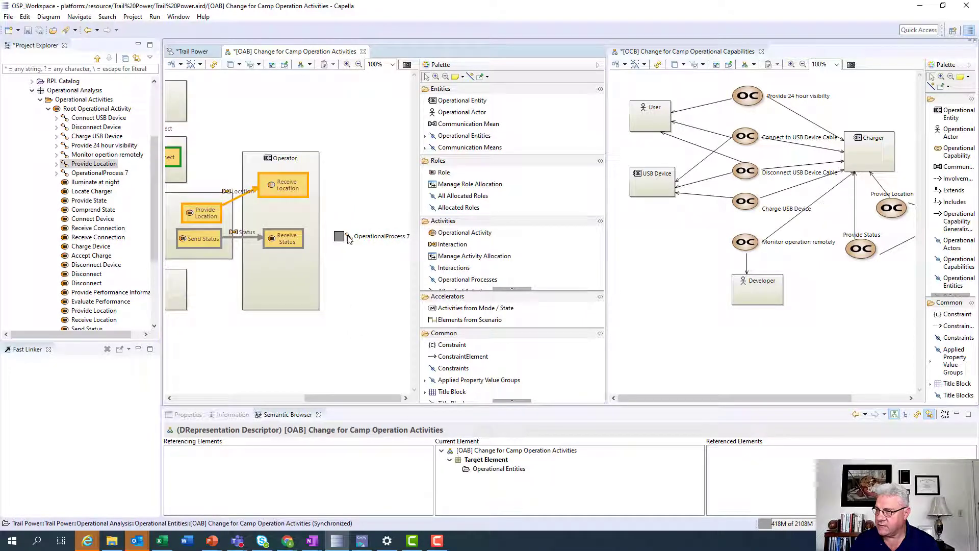
pyautogui.moveTo(349, 239); pyautogui.dragTo(302, 278)
pyautogui.moveTo(203, 334); pyautogui.dragTo(281, 341)
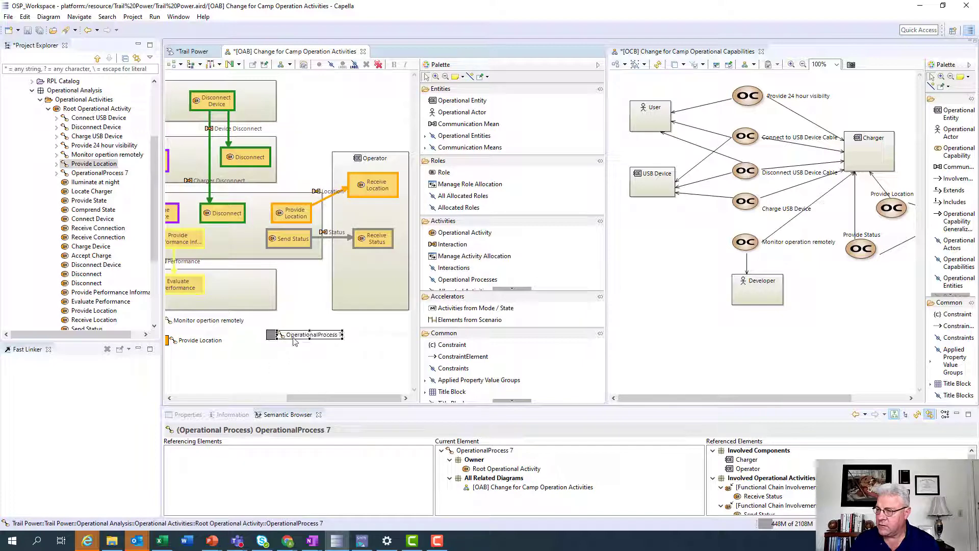
# - Rename OperationalProcess 7 to Provide Status
pyautogui.click(295, 340)
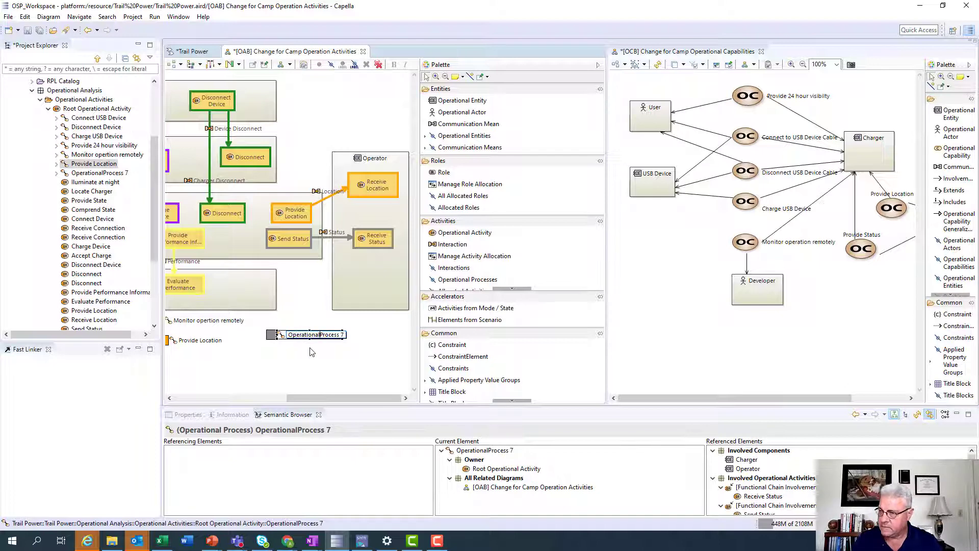
pyautogui.press('BackSpace')
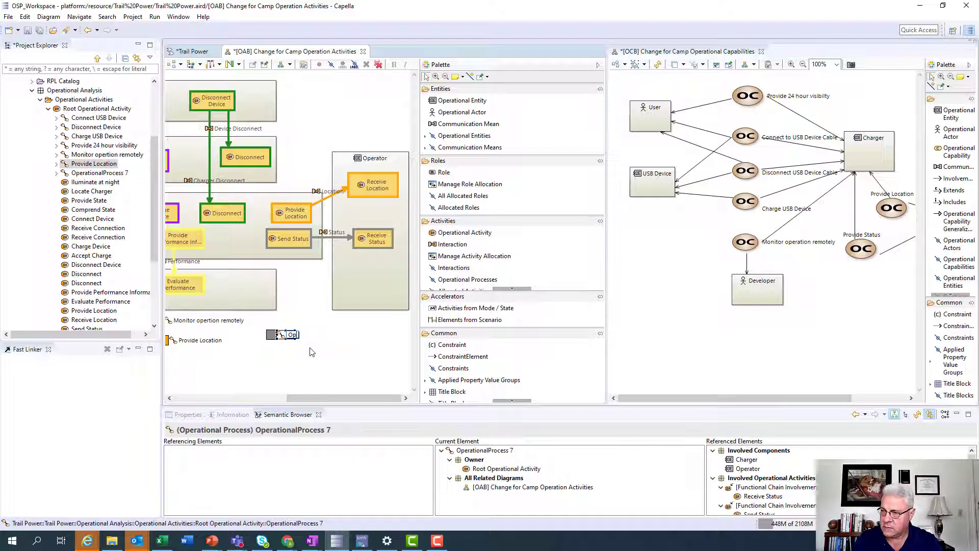
pyautogui.write('Provide Status')
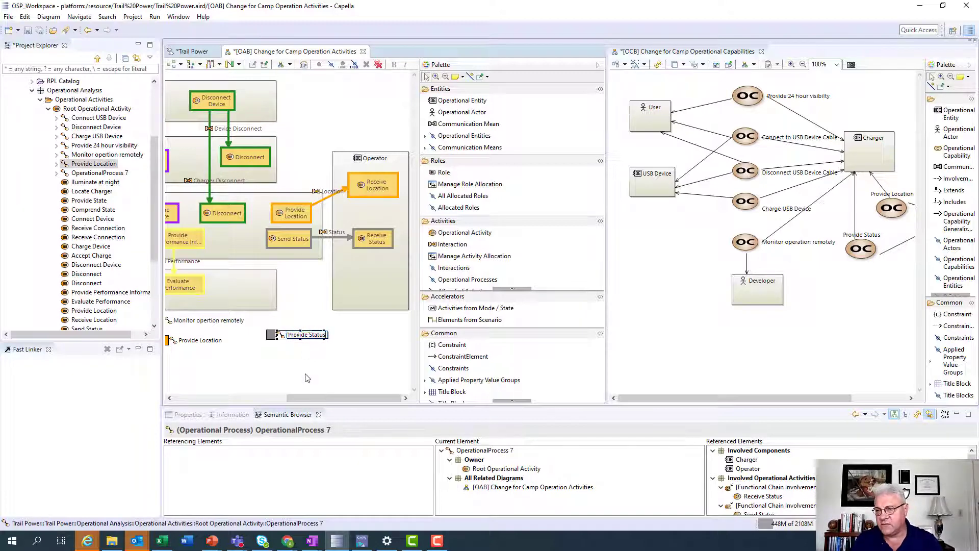
pyautogui.click(307, 378)
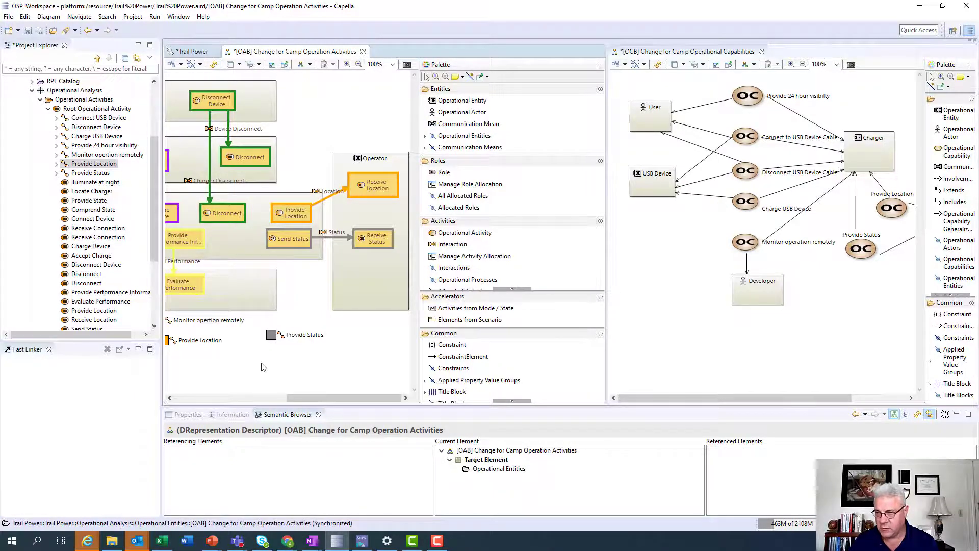
# - Place Provide Status next to Provide Location, widen the activity diagram, and activate the capabilities diagram
pyautogui.moveTo(275, 338); pyautogui.dragTo(244, 344)
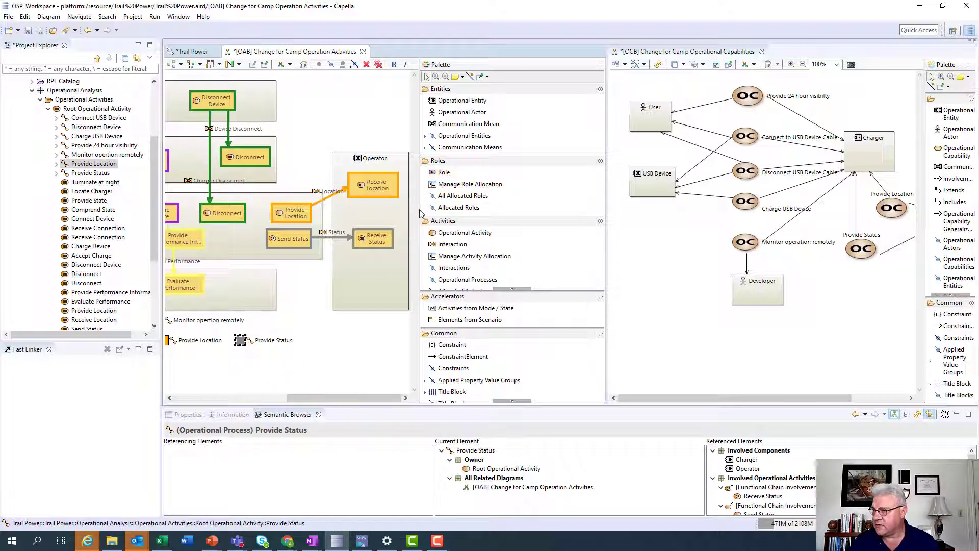
pyautogui.moveTo(422, 213); pyautogui.dragTo(525, 218)
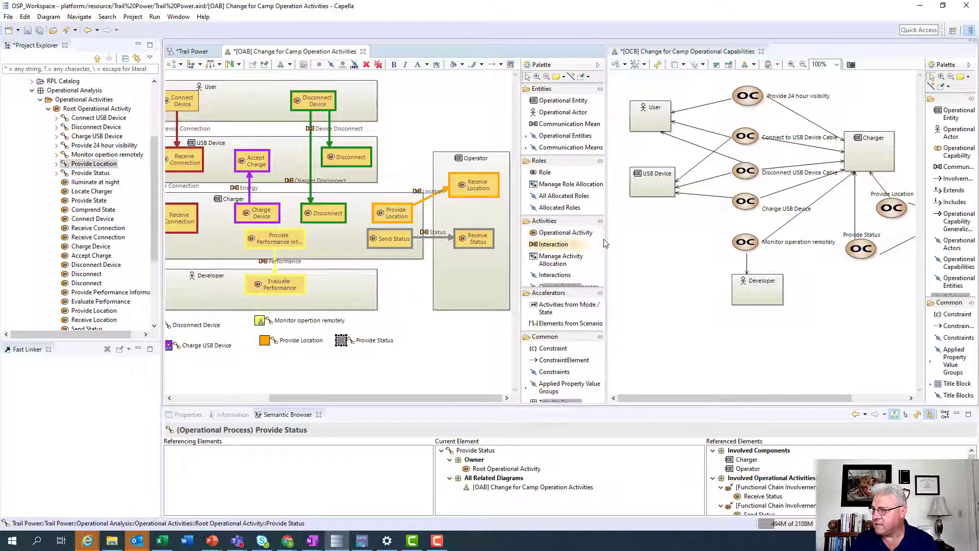
pyautogui.click(610, 243)
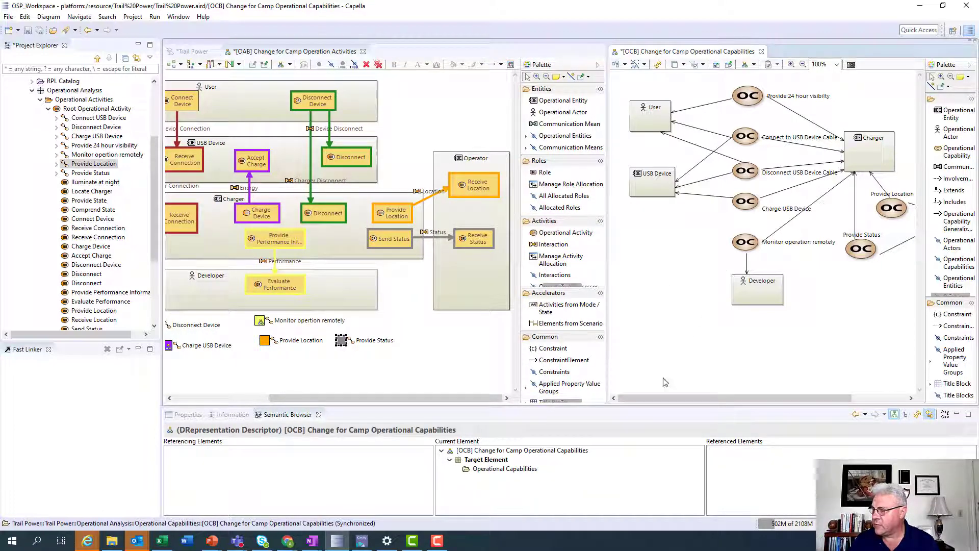
pyautogui.moveTo(660, 399); pyautogui.dragTo(702, 391)
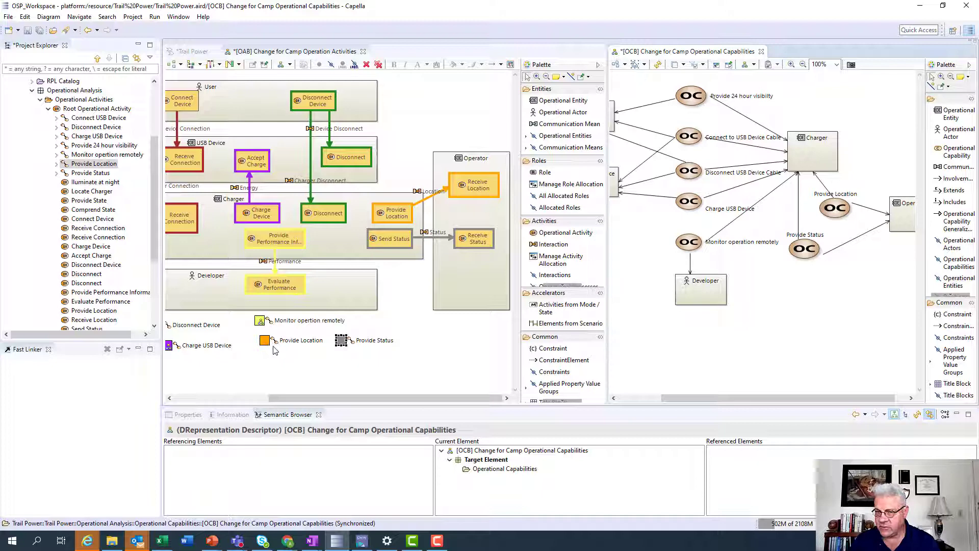
# - Add the Provide Location process to the Provide Location capability's involved operational processes
pyautogui.click(836, 213)
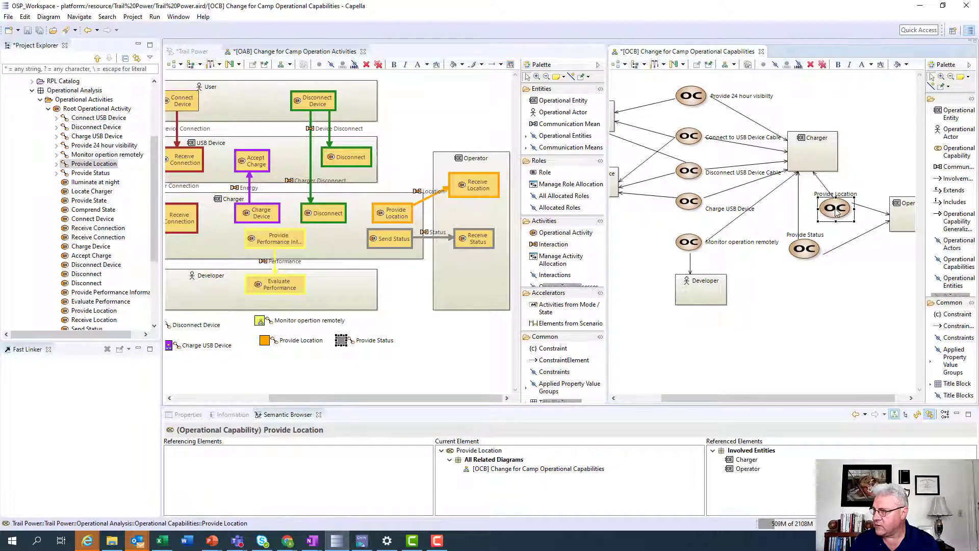
pyautogui.doubleClick(836, 213)
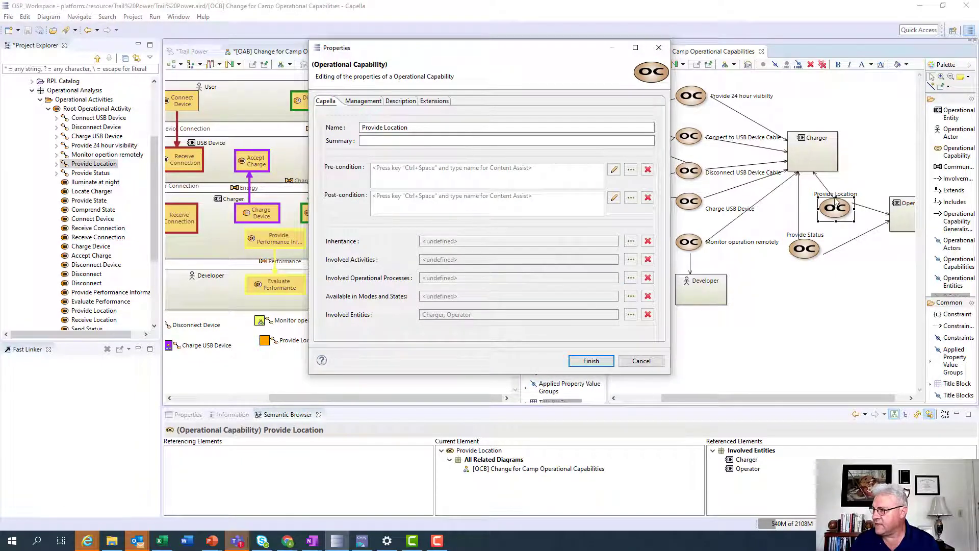
pyautogui.click(631, 278)
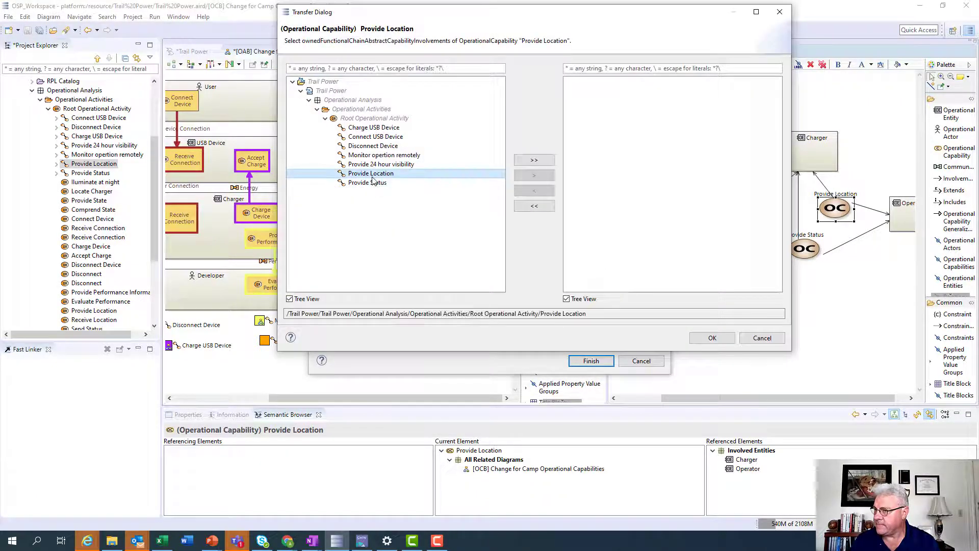
pyautogui.click(372, 176)
pyautogui.click(534, 175)
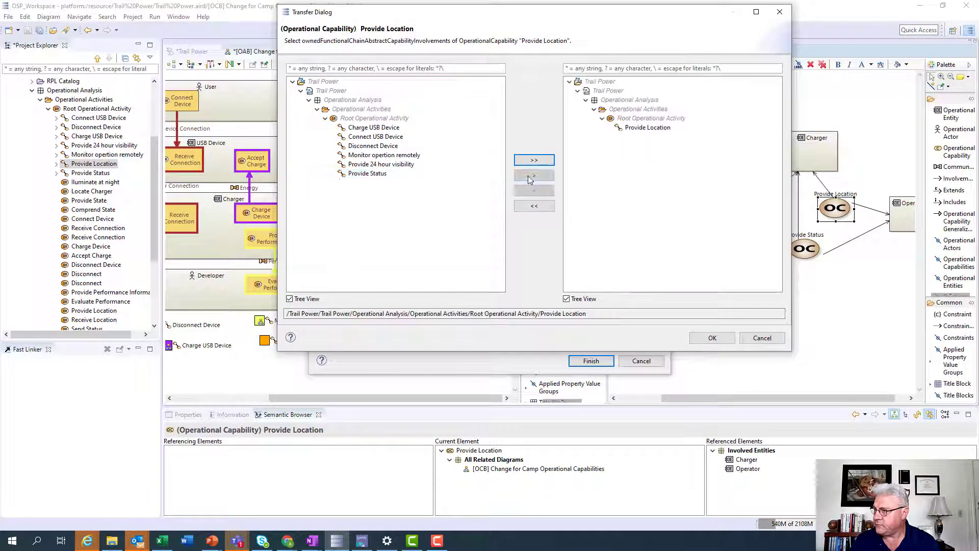
pyautogui.click(712, 339)
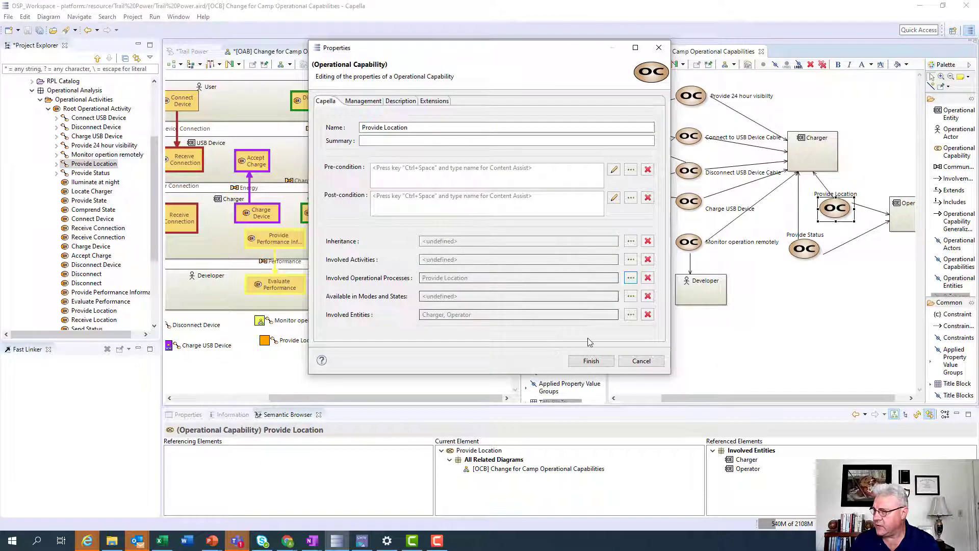
pyautogui.click(591, 361)
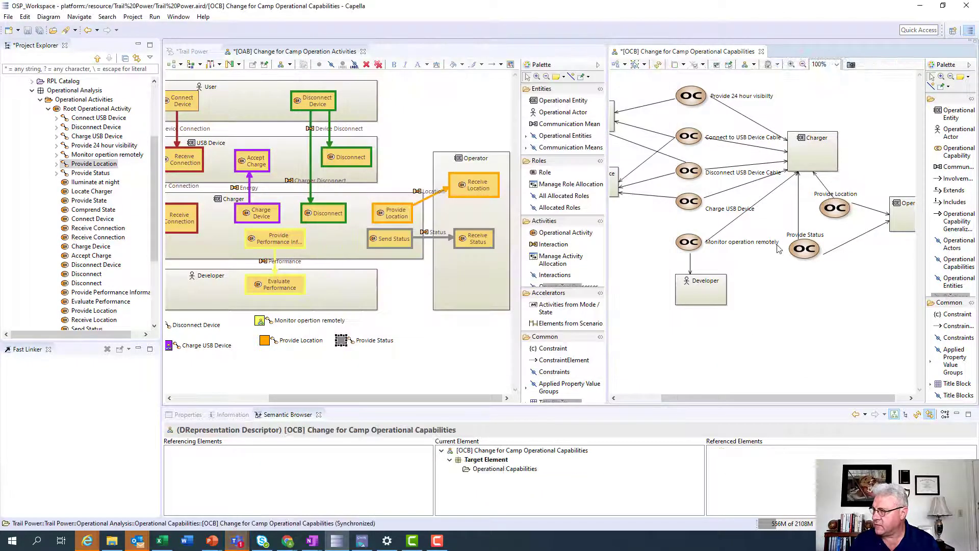
pyautogui.click(835, 208)
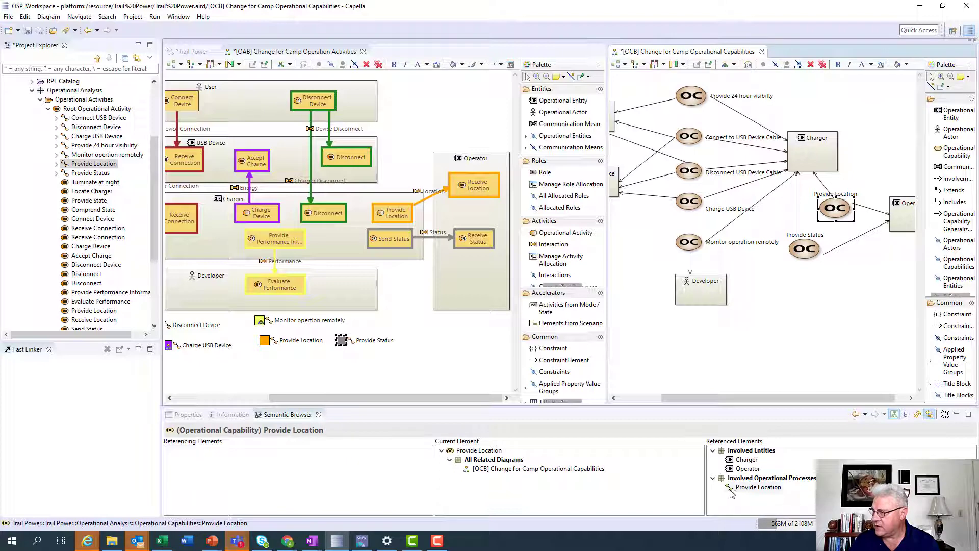
# - Add the Provide Status process to the Provide Status capability's involved operational processes
pyautogui.doubleClick(810, 257)
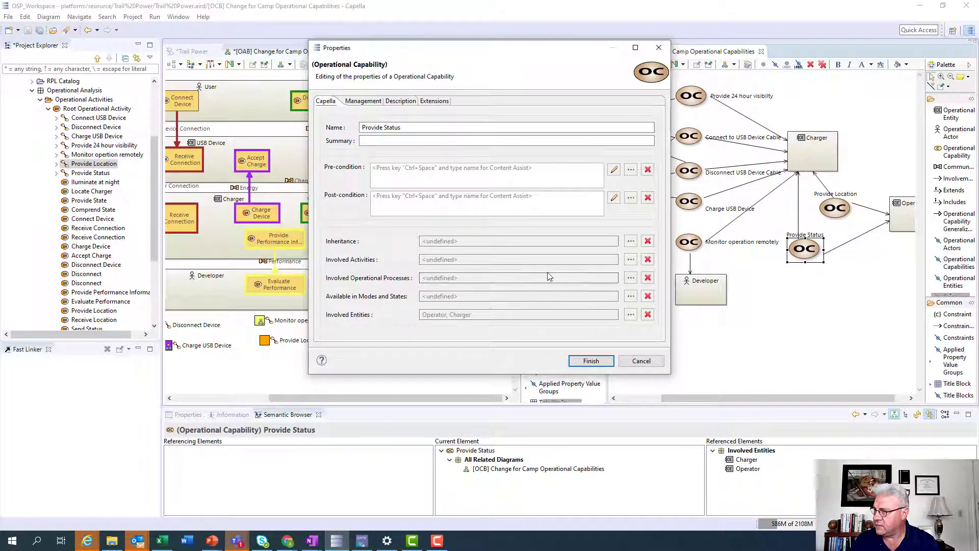
pyautogui.click(631, 277)
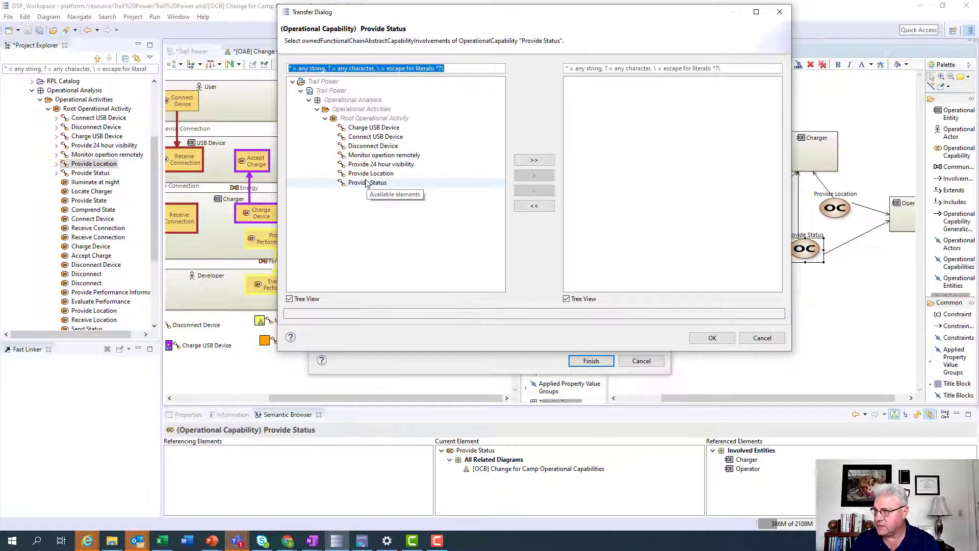
pyautogui.click(388, 183)
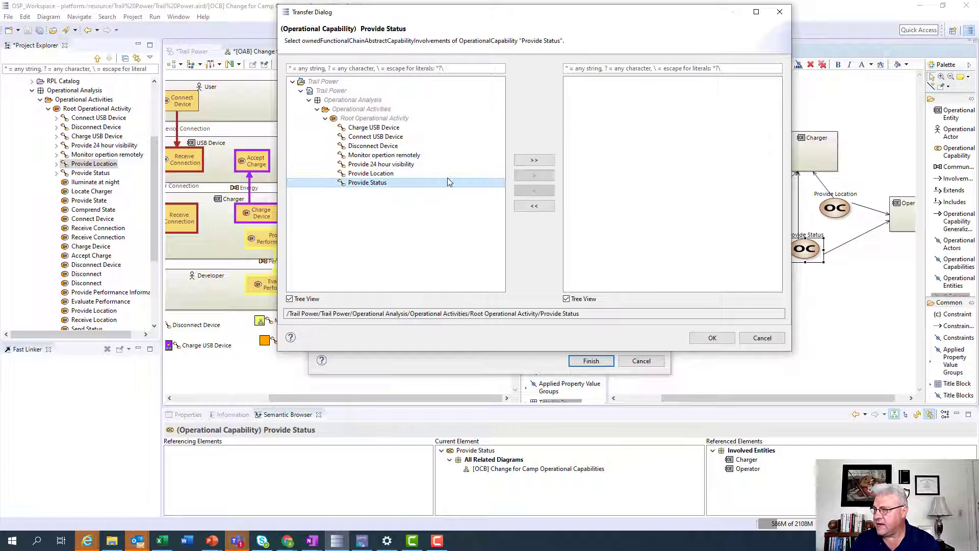
pyautogui.click(534, 175)
pyautogui.click(712, 338)
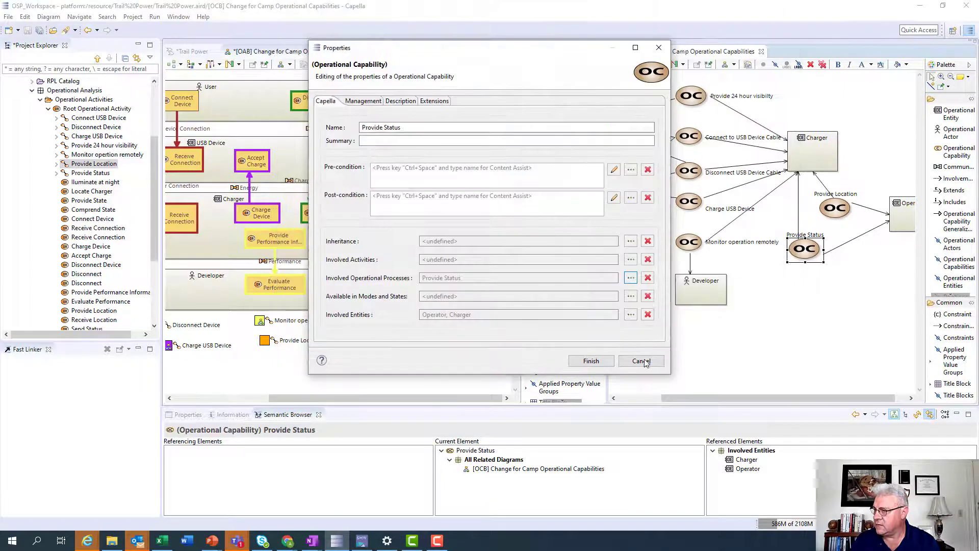
pyautogui.click(591, 360)
# - Select the Provide Status capability to confirm it involves Charger, Operator and Provide Status
pyautogui.click(760, 374)
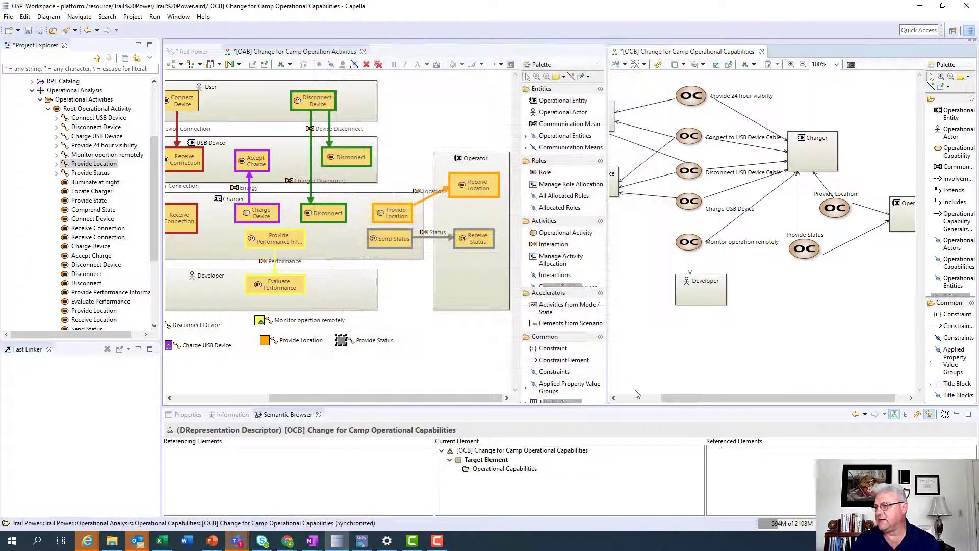
pyautogui.click(800, 255)
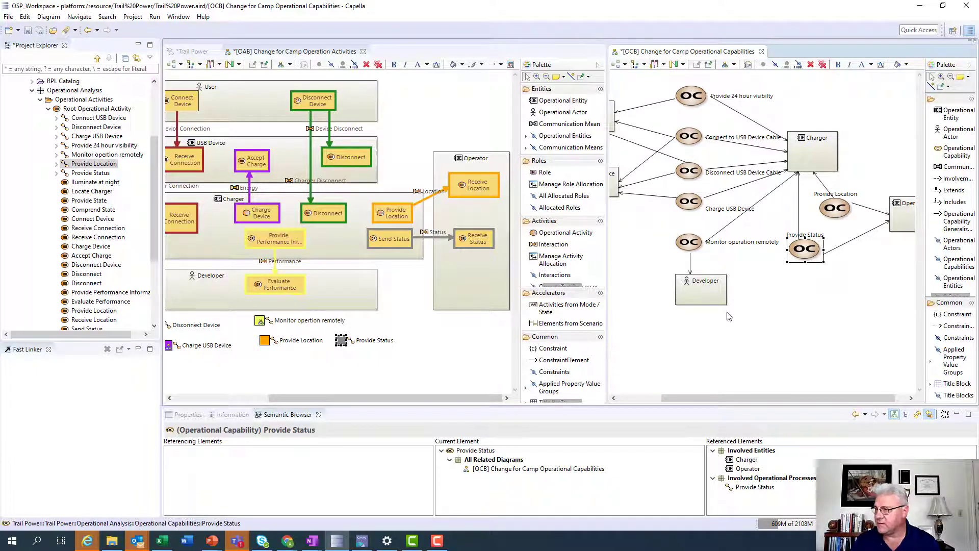
pyautogui.click(789, 271)
pyautogui.click(805, 253)
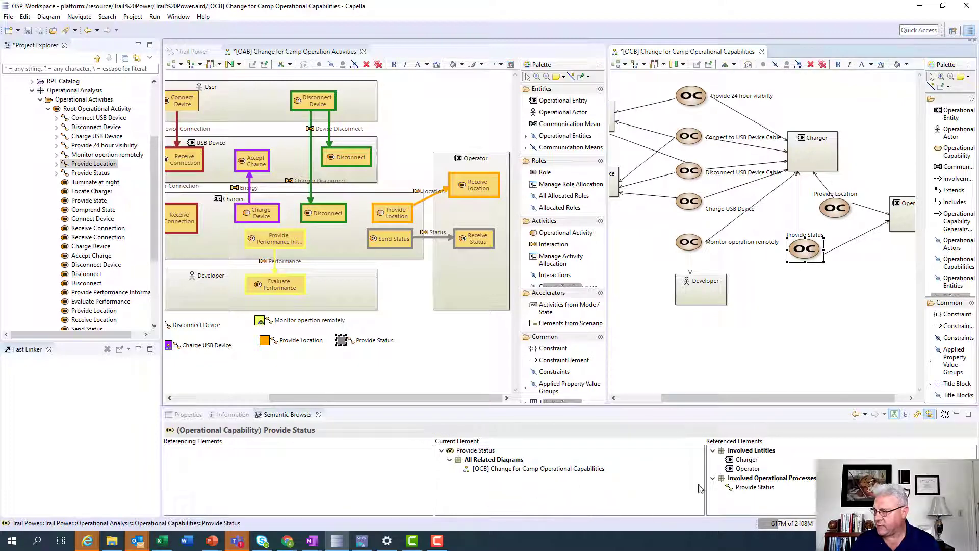
# - Locate the linked Provide Status operational process in the Project Explorer and select it to view its details
pyautogui.click(729, 487)
pyautogui.rightClick(729, 487)
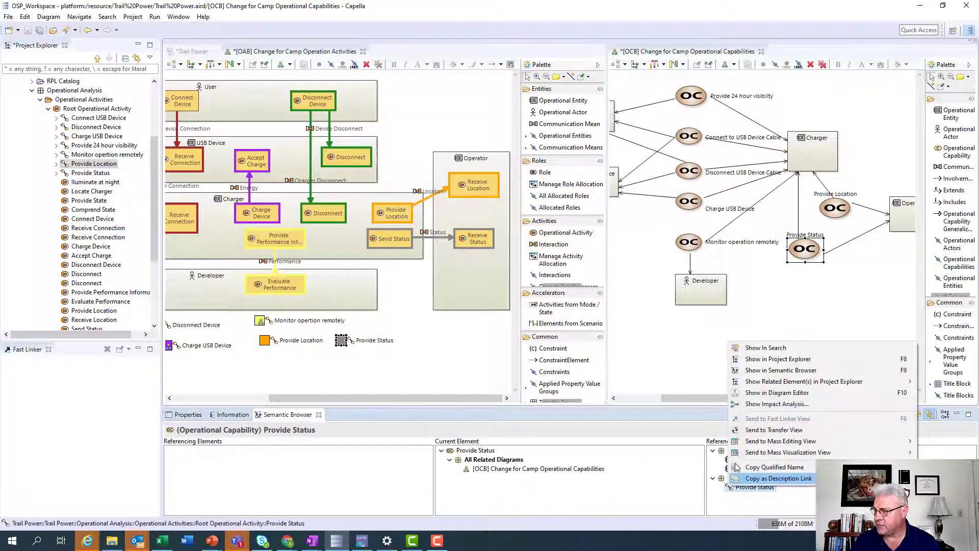
pyautogui.click(768, 362)
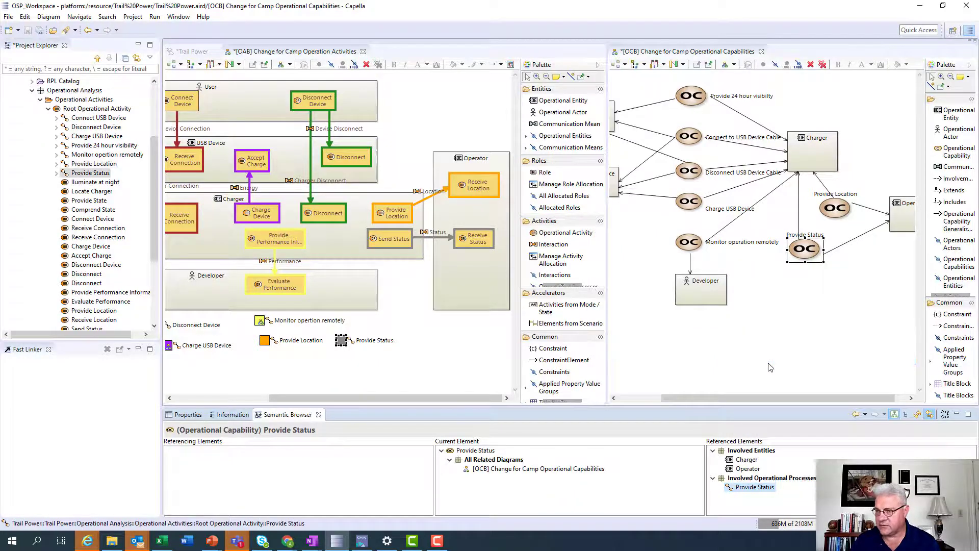
pyautogui.click(75, 173)
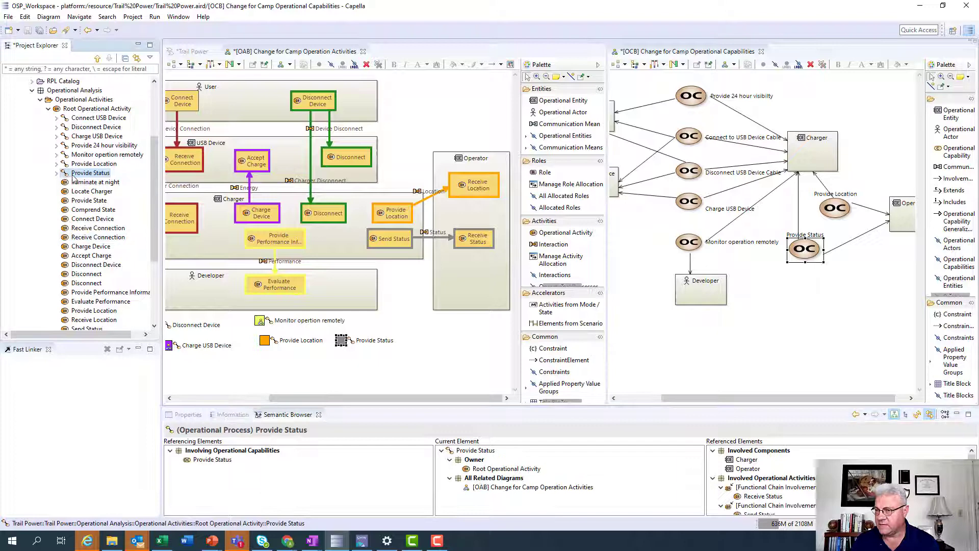